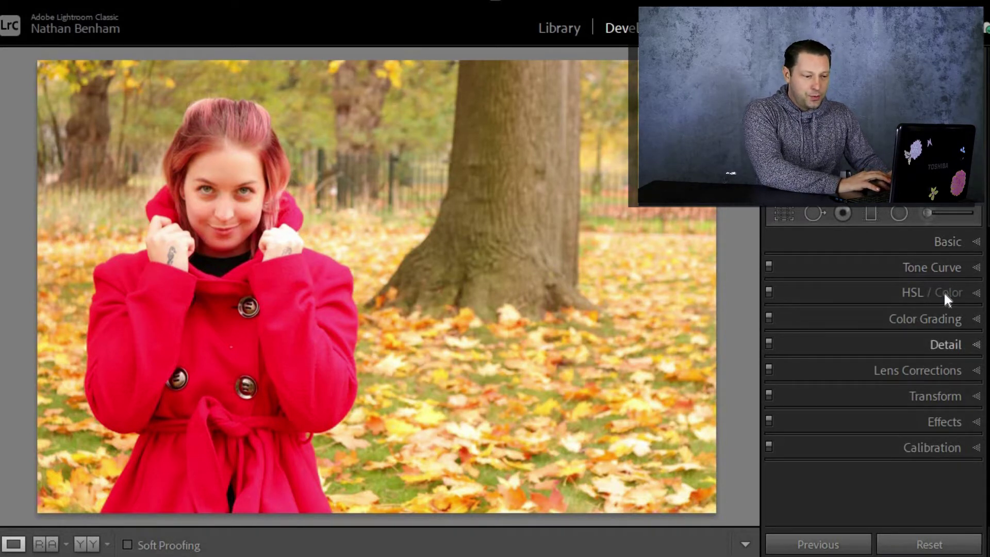
- Drag the Red through Magenta HSL Saturation sliders fully left to desaturate the portrait
{"action": "left_click", "coordinate": [974, 295]}
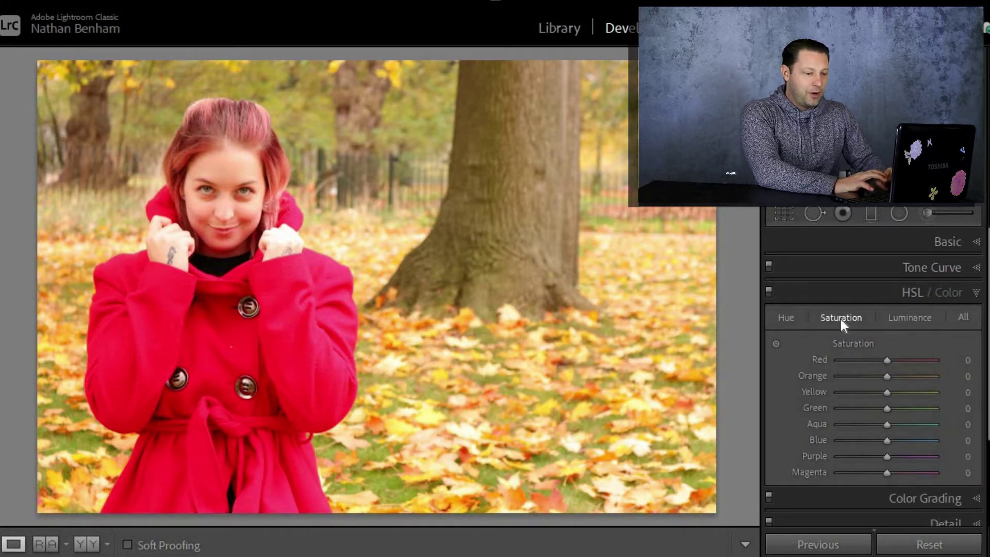
{"action": "left_click_drag", "start_coordinate": [886, 359], "coordinate": [809, 360]}
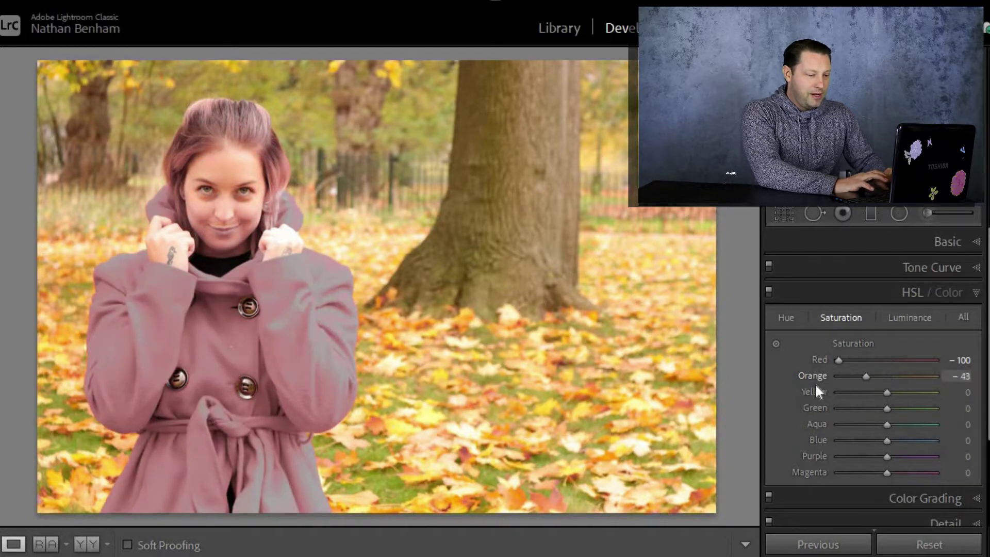
{"action": "left_click_drag", "start_coordinate": [816, 391], "coordinate": [825, 393]}
{"action": "left_click_drag", "start_coordinate": [887, 393], "coordinate": [806, 403]}
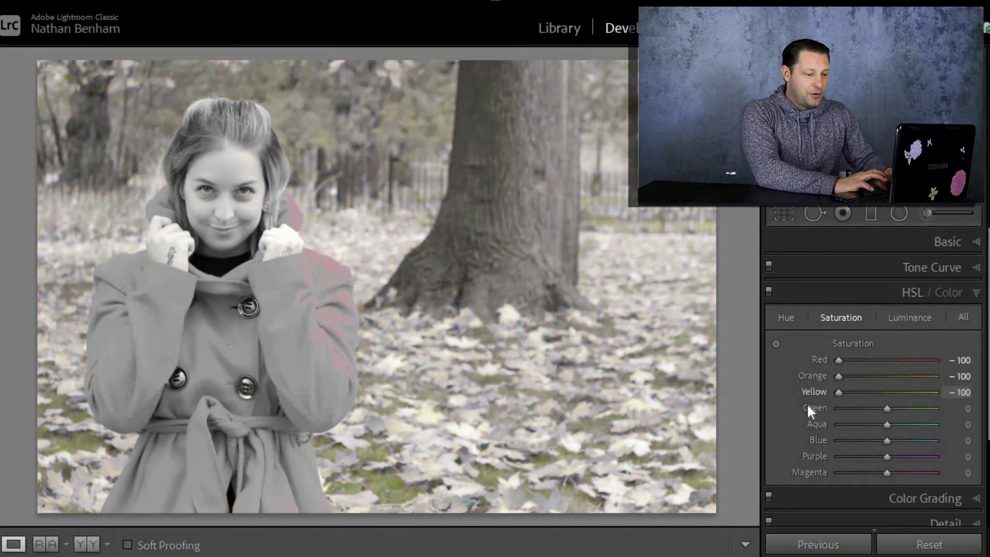
{"action": "left_click_drag", "start_coordinate": [886, 408], "coordinate": [809, 413]}
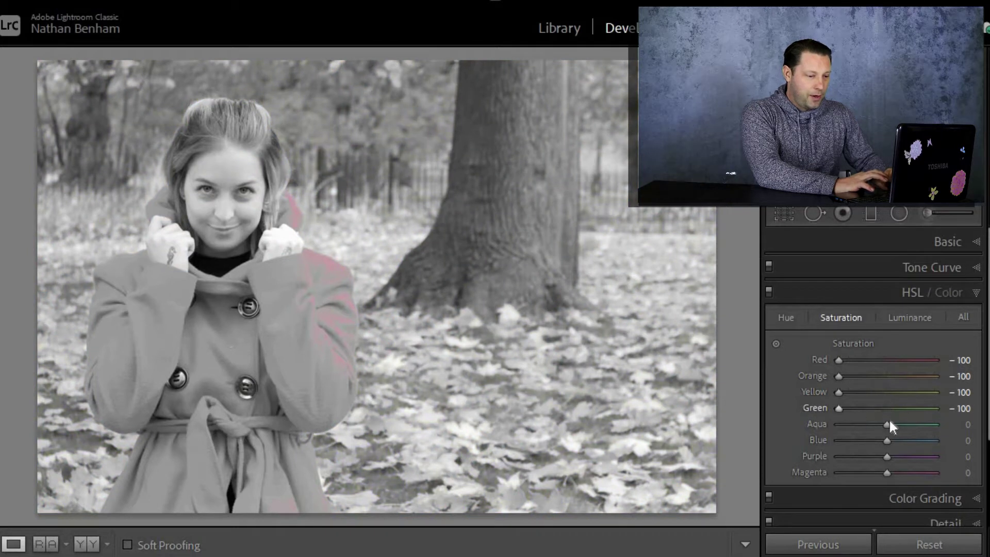
{"action": "left_click_drag", "start_coordinate": [887, 424], "coordinate": [823, 441]}
{"action": "left_click_drag", "start_coordinate": [886, 457], "coordinate": [813, 469]}
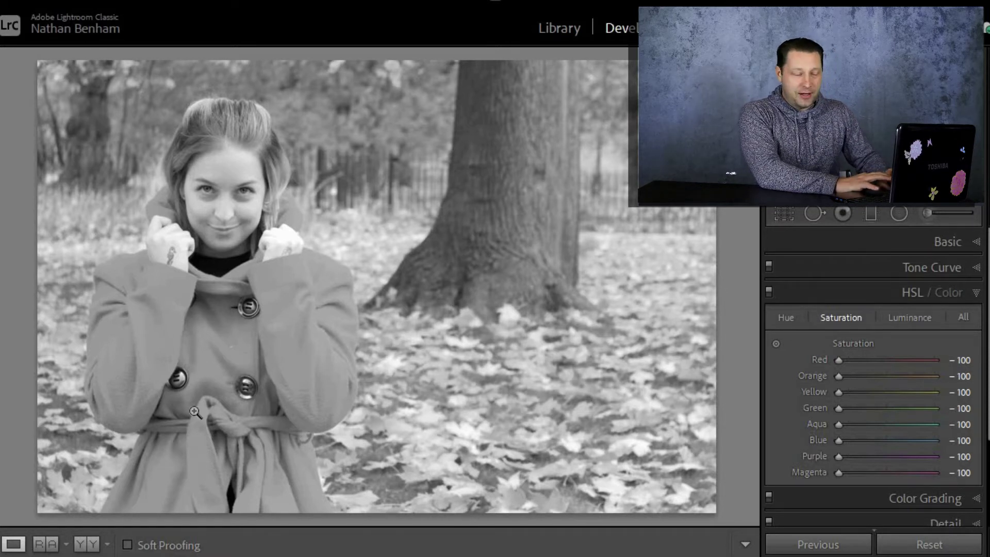
{"action": "left_click", "coordinate": [777, 345]}
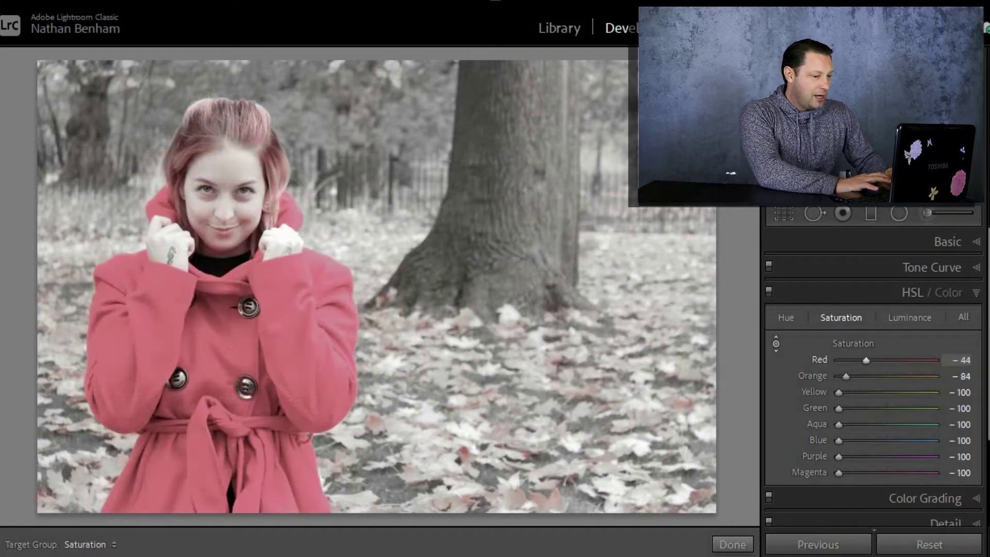
- Raise Red saturation to +14 by dragging on the coat, and set Orange to -100
{"action": "left_click_drag", "start_coordinate": [222, 330], "coordinate": [221, 309]}
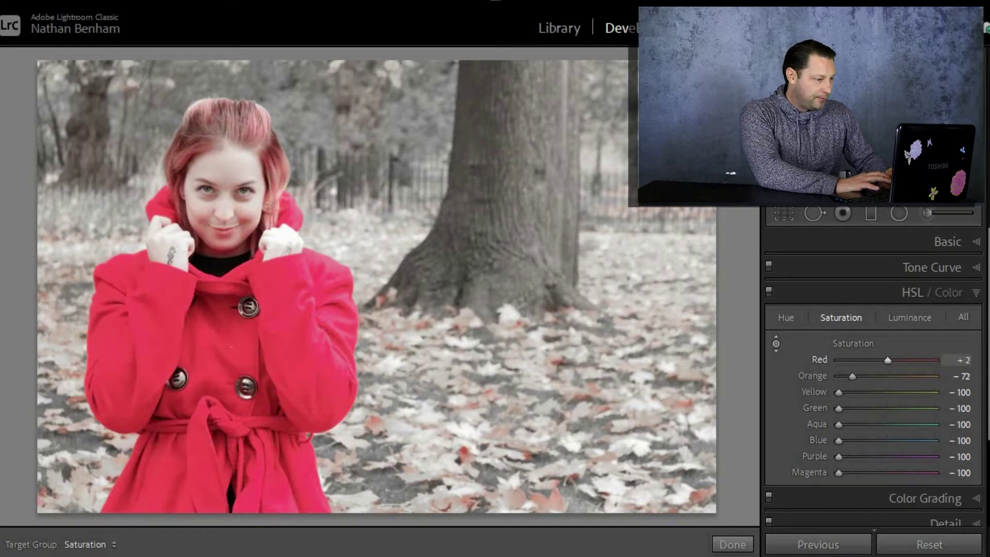
{"action": "left_click_drag", "start_coordinate": [221, 304], "coordinate": [222, 298]}
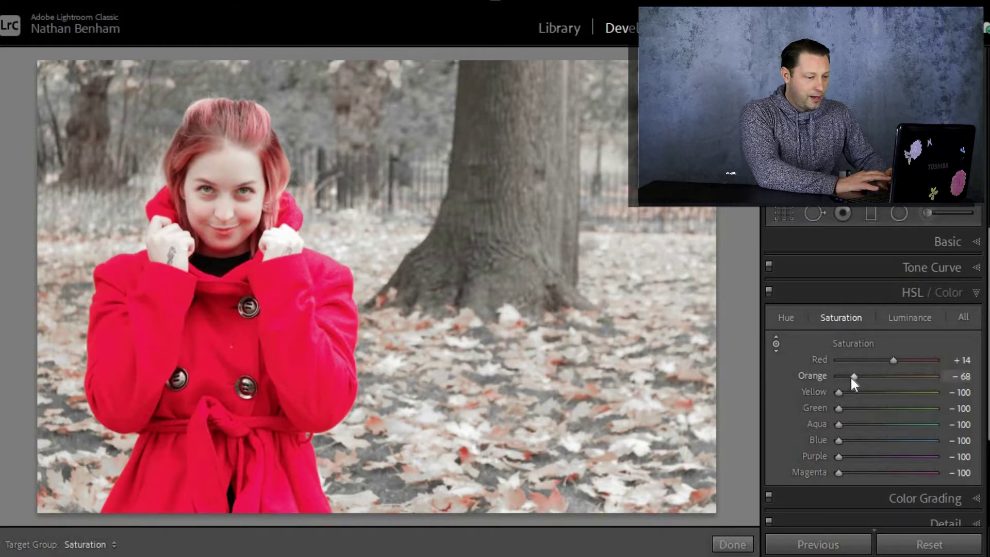
{"action": "left_click_drag", "start_coordinate": [849, 376], "coordinate": [779, 375]}
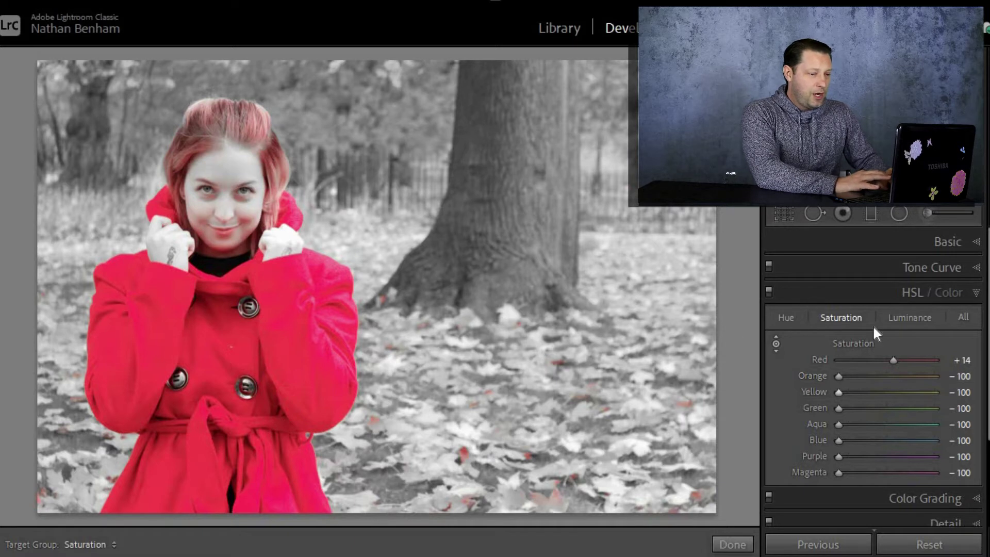
{"action": "left_click", "coordinate": [898, 315]}
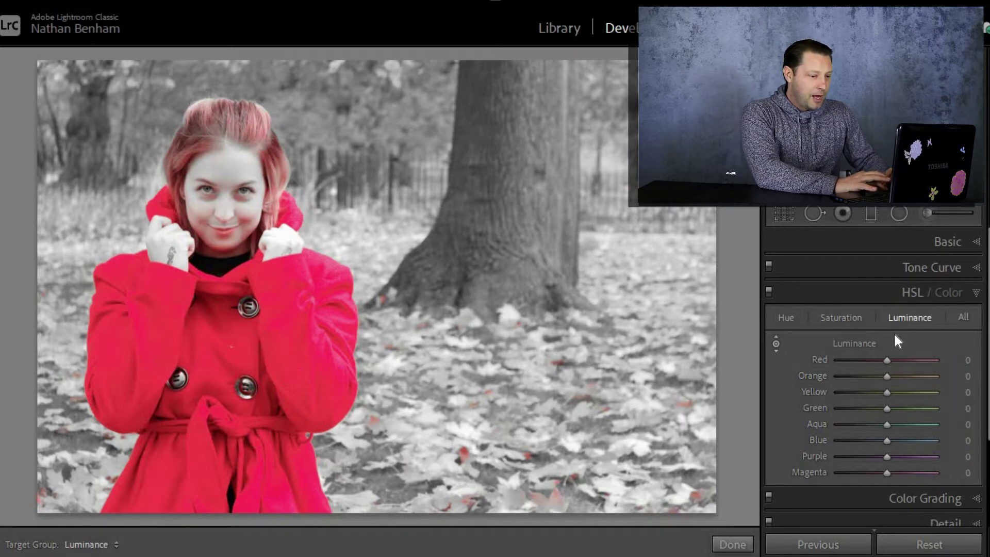
- Set the coat's Red luminance to -8 and finish the targeted colour adjustment
{"action": "mouse_move", "coordinate": [886, 361]}
{"action": "left_mouse_down"}
{"action": "mouse_move", "coordinate": [876, 359]}
{"action": "mouse_move", "coordinate": [895, 359]}
{"action": "mouse_move", "coordinate": [872, 361]}
{"action": "mouse_move", "coordinate": [868, 349]}
{"action": "mouse_move", "coordinate": [895, 358]}
{"action": "left_mouse_up"}
{"action": "left_click", "coordinate": [850, 318]}
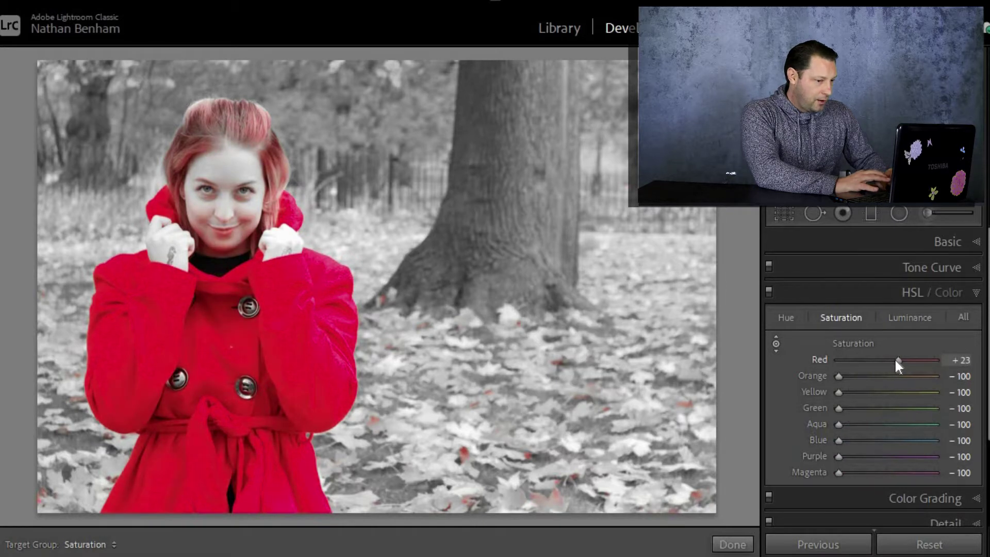
{"action": "left_click", "coordinate": [906, 318]}
{"action": "left_click_drag", "start_coordinate": [877, 358], "coordinate": [885, 360]}
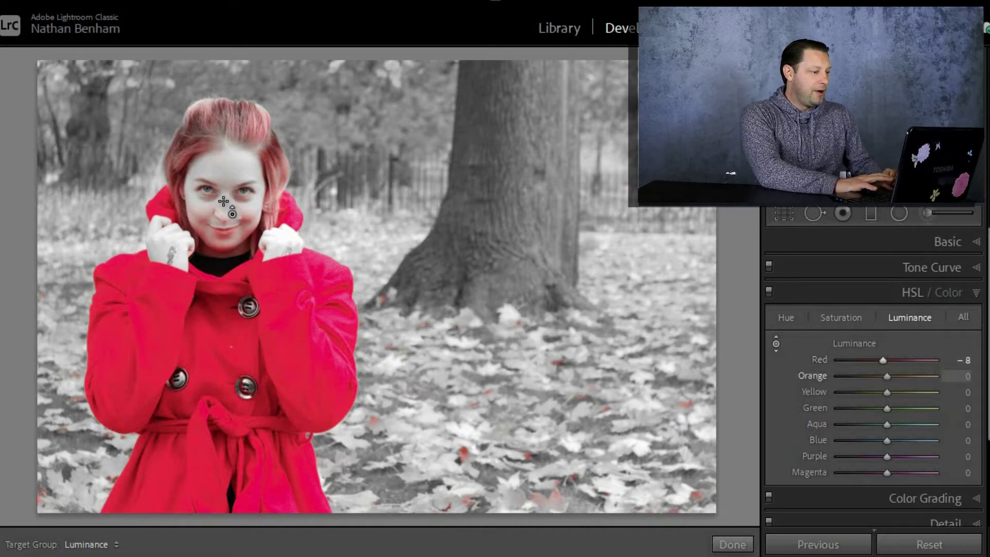
{"action": "left_click", "coordinate": [775, 340]}
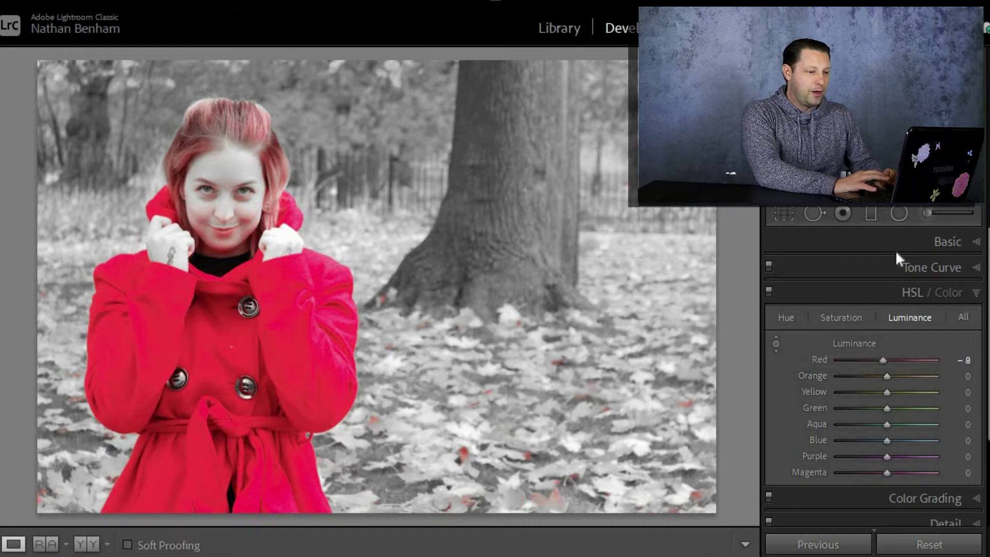
- Zoom in on the woman's face and reopen the Adjustment Brush settings
{"action": "left_click", "coordinate": [926, 214]}
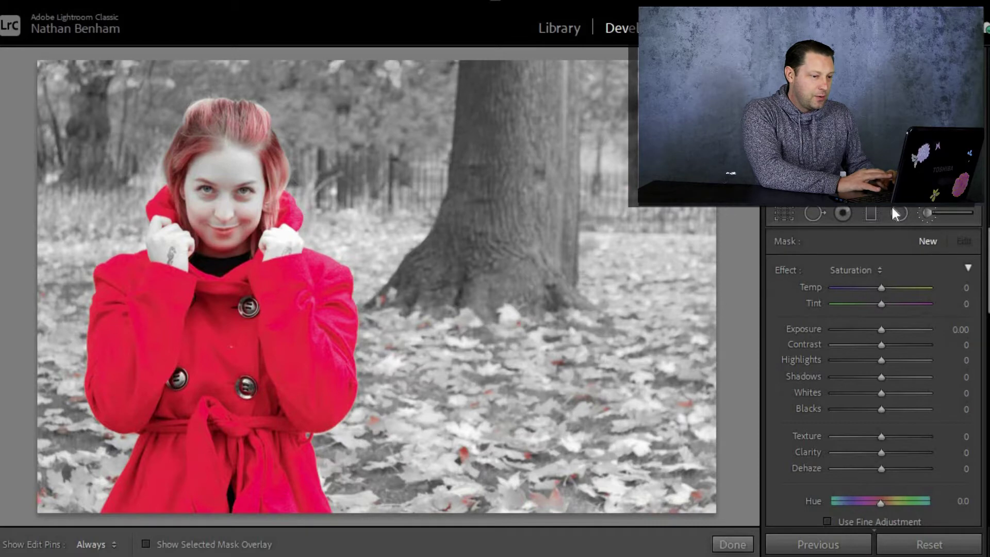
{"action": "left_click", "coordinate": [925, 212]}
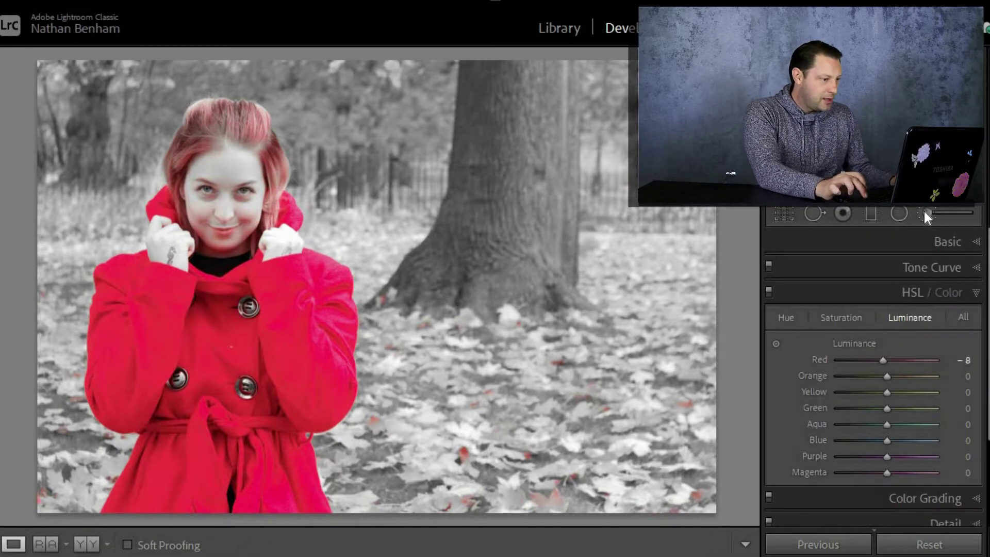
{"action": "key", "text": "ctrl+equal"}
{"action": "key", "text": "ctrl+equal"}
{"action": "key", "text": "ctrl+equal"}
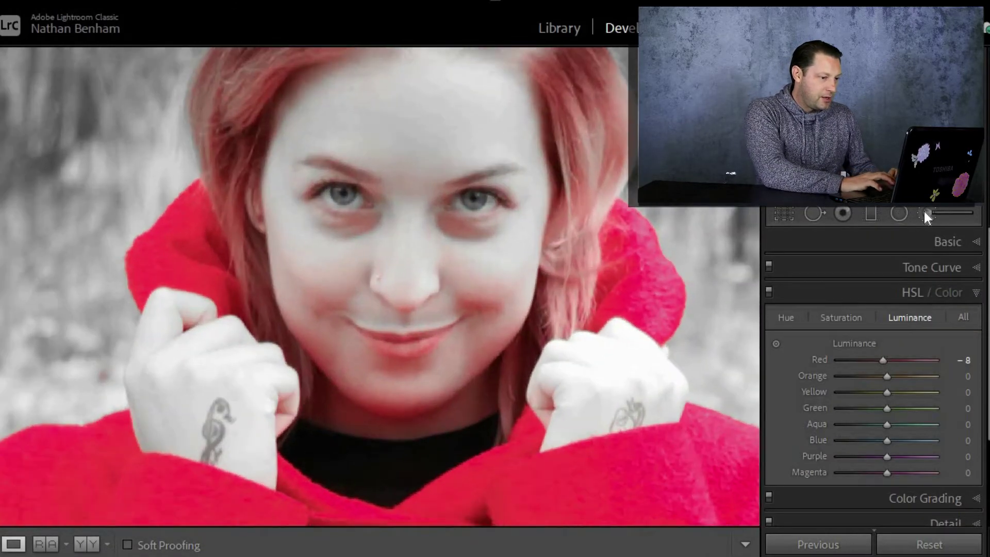
{"action": "left_click_drag", "start_coordinate": [526, 270], "coordinate": [480, 298]}
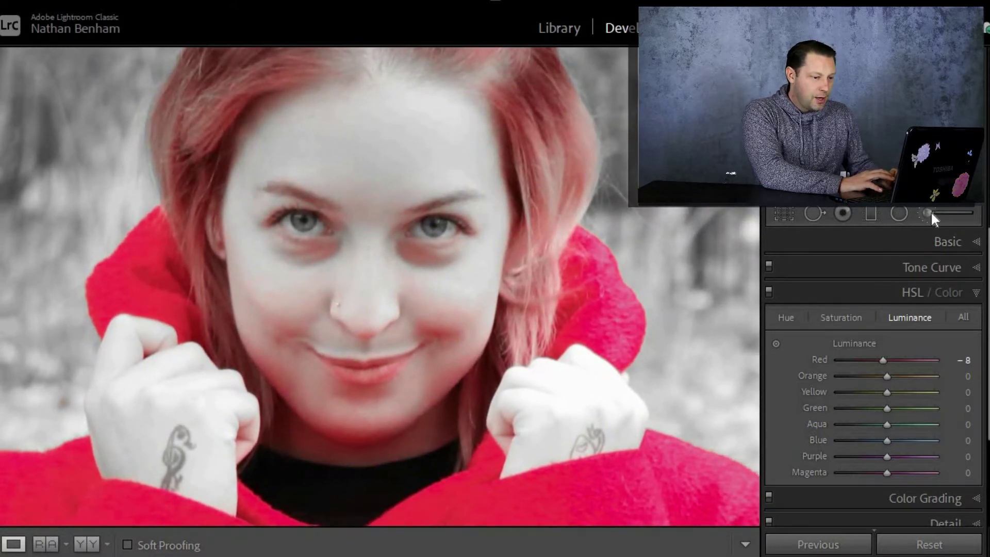
{"action": "left_click", "coordinate": [925, 212]}
- Keep the brush effect at Saturation and enlarge the brush to 21.6
{"action": "left_click", "coordinate": [876, 270]}
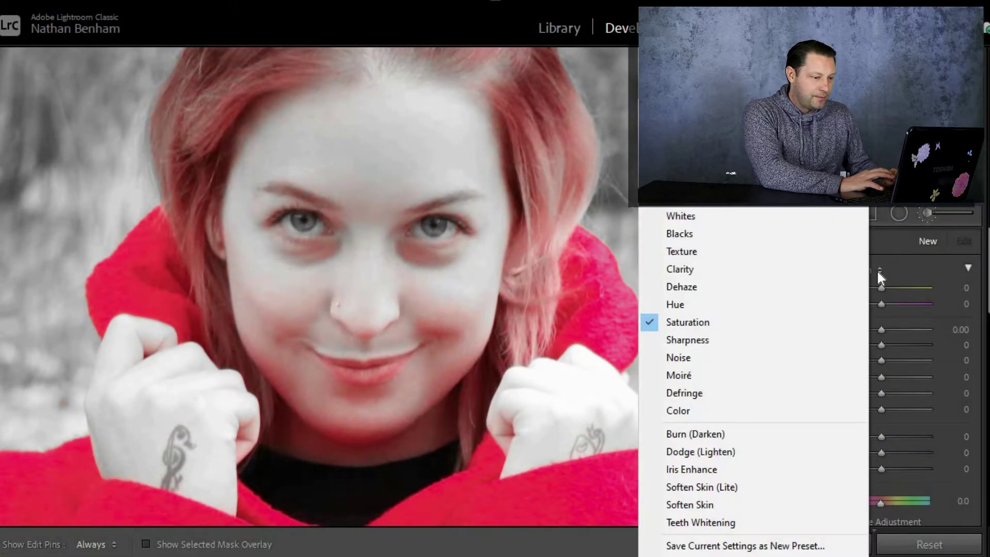
{"action": "left_click", "coordinate": [763, 321]}
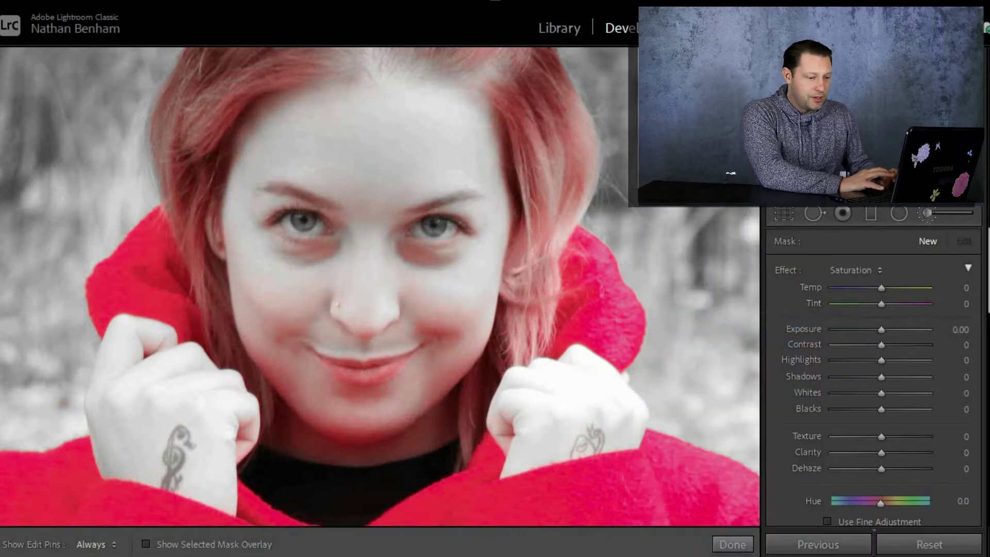
{"action": "scroll", "coordinate": [981, 357], "scroll_direction": "down", "scroll_amount": 3}
{"action": "scroll", "coordinate": [980, 361], "scroll_direction": "down", "scroll_amount": 1}
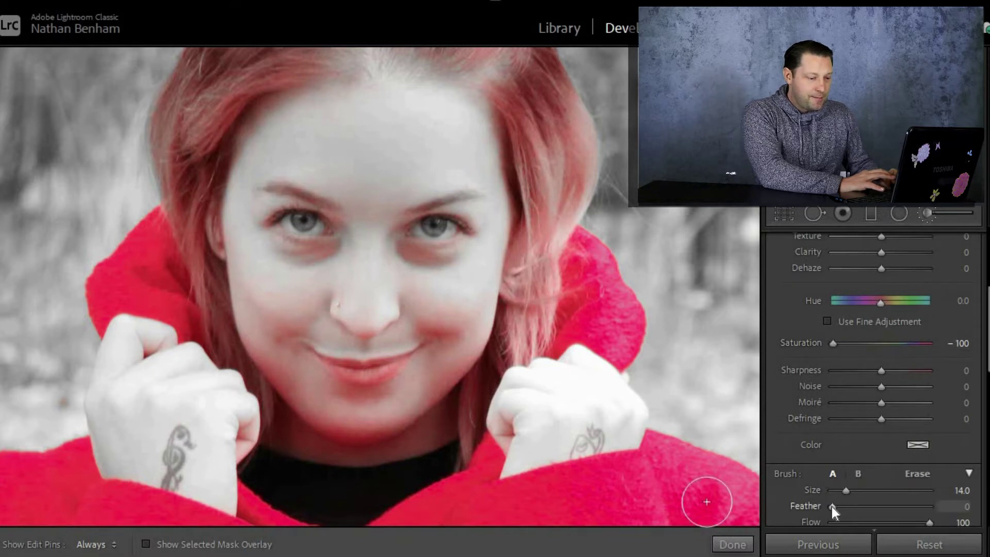
{"action": "left_click_drag", "start_coordinate": [844, 493], "coordinate": [853, 490]}
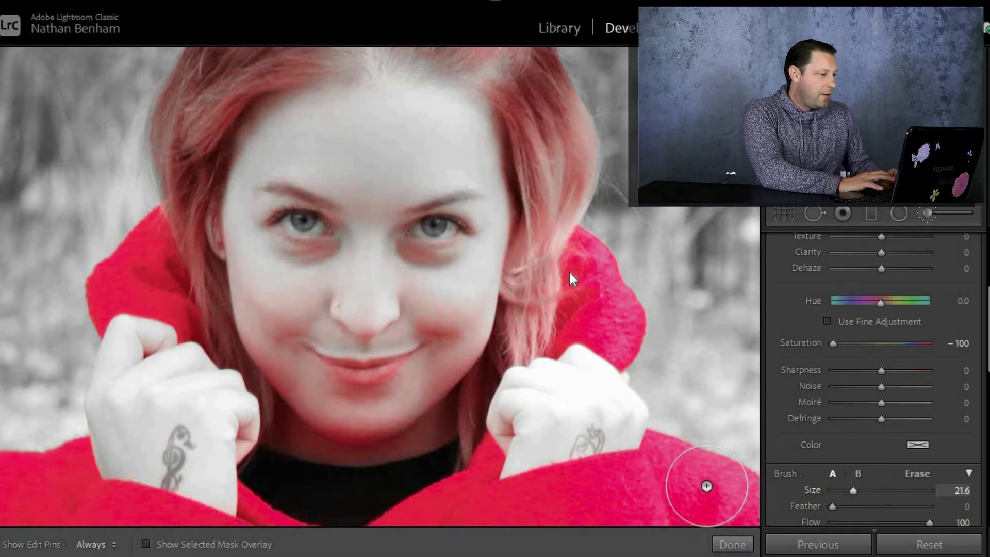
- Paint -100 saturation over the red hair on both sides of the face
{"action": "key", "text": "h"}
{"action": "left_click_drag", "start_coordinate": [248, 69], "coordinate": [165, 85]}
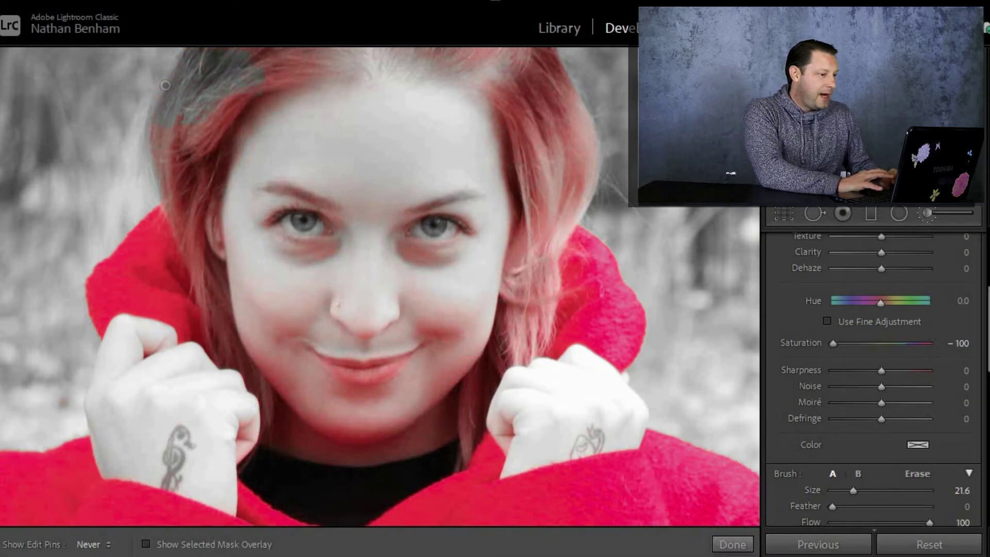
{"action": "left_click_drag", "start_coordinate": [523, 100], "coordinate": [549, 65]}
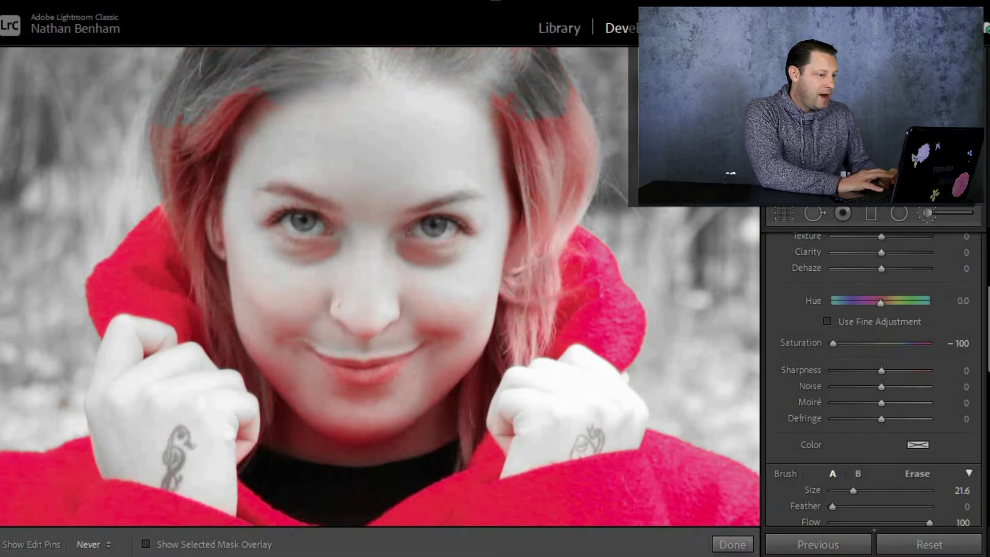
{"action": "left_click_drag", "start_coordinate": [508, 111], "coordinate": [516, 155]}
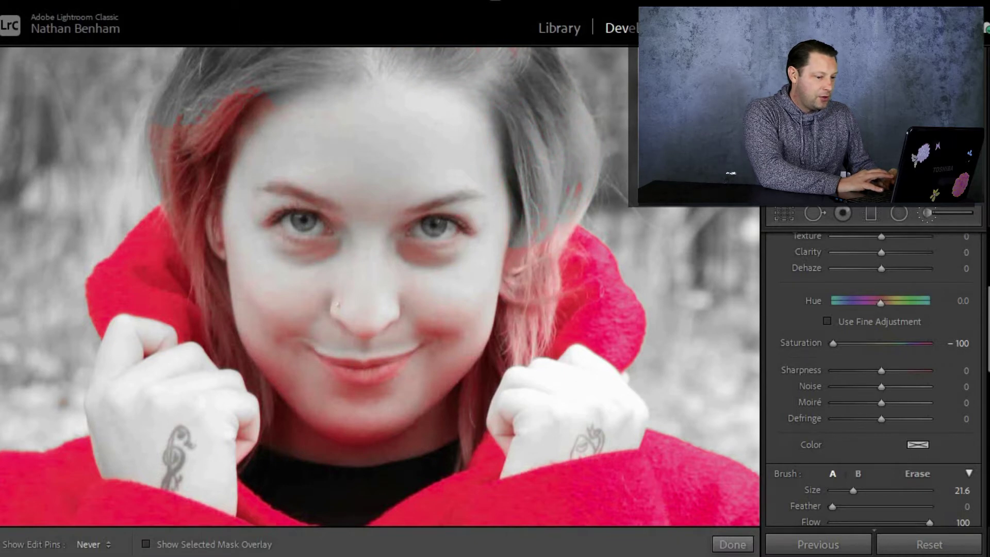
{"action": "scroll", "coordinate": [824, 439], "scroll_direction": "down", "scroll_amount": 3}
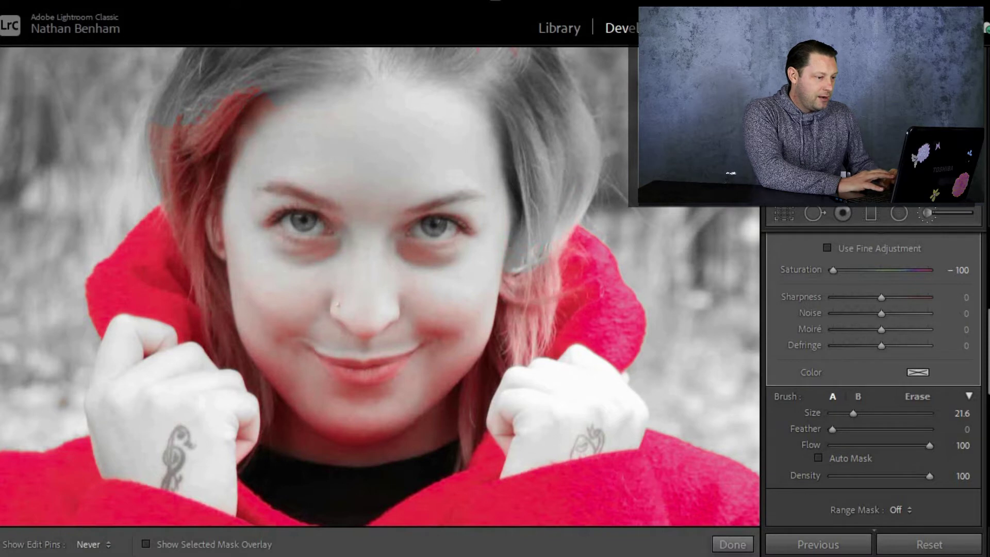
{"action": "left_click_drag", "start_coordinate": [531, 304], "coordinate": [503, 330]}
{"action": "left_click_drag", "start_coordinate": [247, 100], "coordinate": [206, 144]}
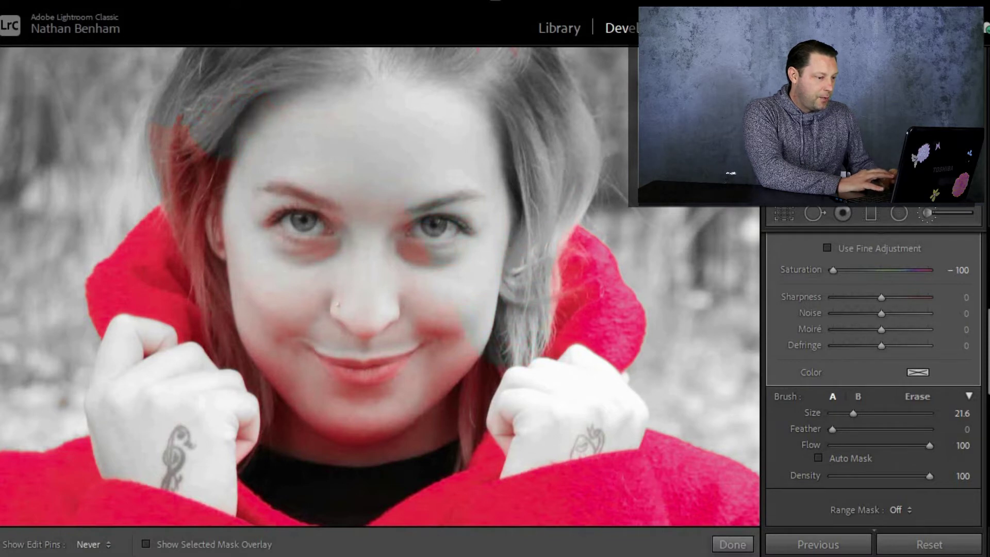
{"action": "mouse_move", "coordinate": [183, 181]}
{"action": "left_mouse_down"}
{"action": "mouse_move", "coordinate": [206, 266]}
{"action": "mouse_move", "coordinate": [265, 363]}
{"action": "mouse_move", "coordinate": [361, 434]}
{"action": "mouse_move", "coordinate": [441, 395]}
{"action": "mouse_move", "coordinate": [335, 371]}
{"action": "left_mouse_up"}
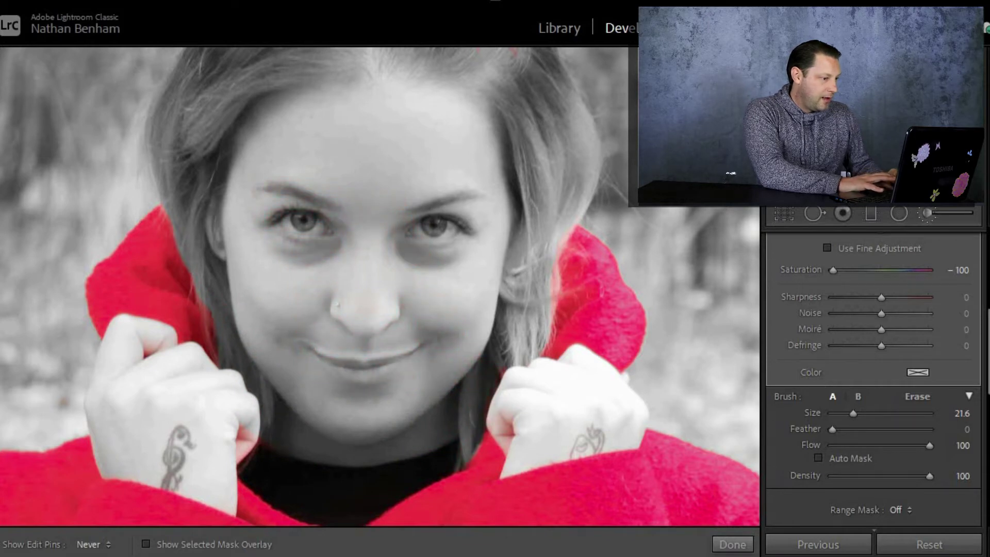
{"action": "scroll", "coordinate": [551, 407], "scroll_direction": "down", "scroll_amount": 2}
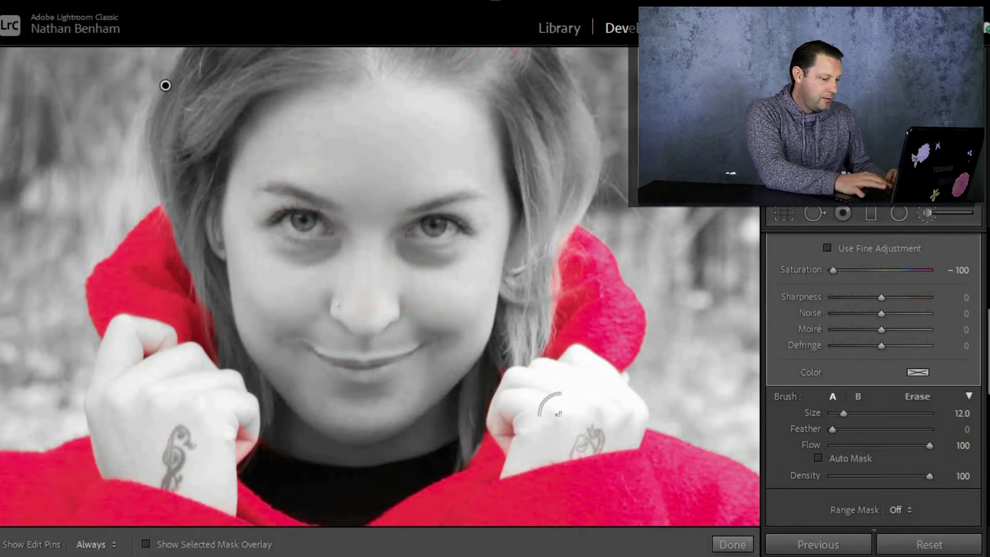
- Paint over the red fringes around the right and left hands with a smaller brush
{"action": "key", "text": "h"}
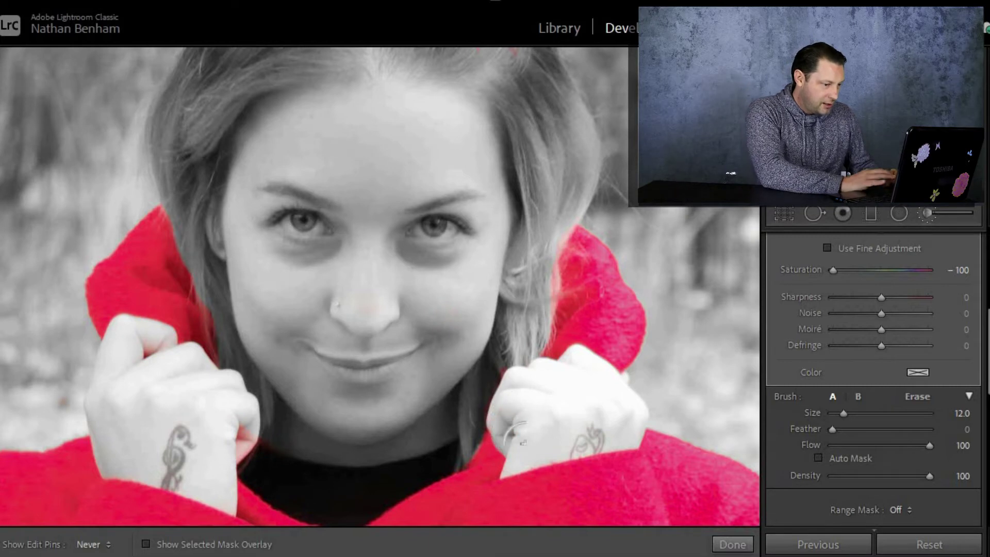
{"action": "mouse_move", "coordinate": [519, 437]}
{"action": "left_mouse_down"}
{"action": "mouse_move", "coordinate": [628, 427]}
{"action": "mouse_move", "coordinate": [579, 361]}
{"action": "mouse_move", "coordinate": [542, 370]}
{"action": "mouse_move", "coordinate": [555, 369]}
{"action": "mouse_move", "coordinate": [502, 407]}
{"action": "mouse_move", "coordinate": [518, 452]}
{"action": "mouse_move", "coordinate": [510, 465]}
{"action": "mouse_move", "coordinate": [611, 427]}
{"action": "left_mouse_up"}
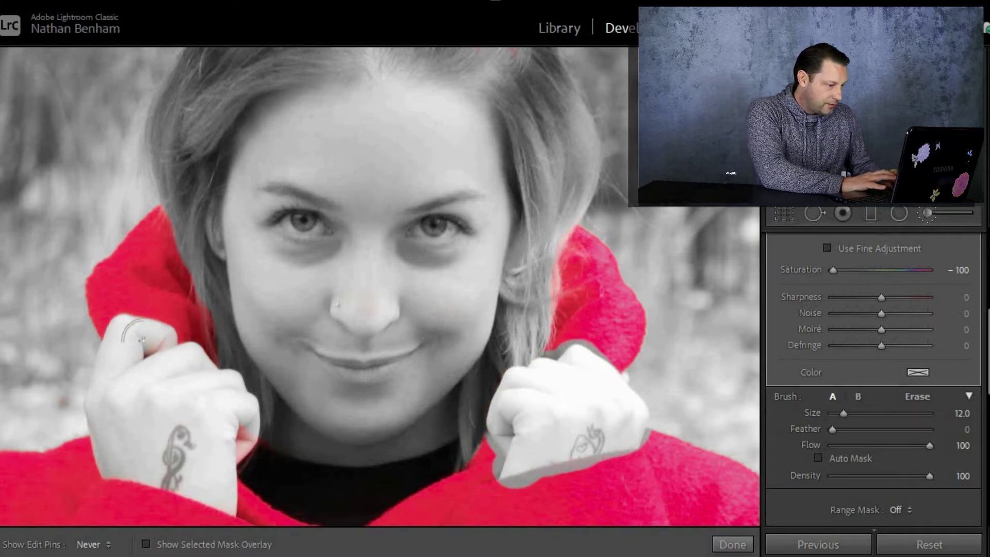
{"action": "mouse_move", "coordinate": [112, 458]}
{"action": "left_mouse_down"}
{"action": "mouse_move", "coordinate": [216, 483]}
{"action": "mouse_move", "coordinate": [212, 442]}
{"action": "mouse_move", "coordinate": [244, 419]}
{"action": "mouse_move", "coordinate": [183, 364]}
{"action": "left_mouse_up"}
{"action": "key", "text": "h"}
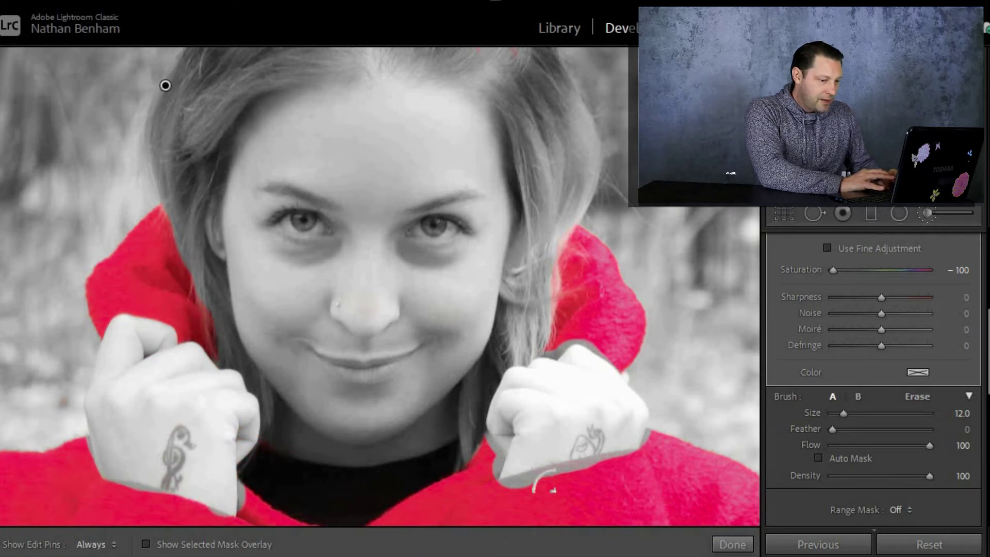
- Erase the grey mask spill from the coat strip below the right hand
{"action": "left_click", "coordinate": [914, 397]}
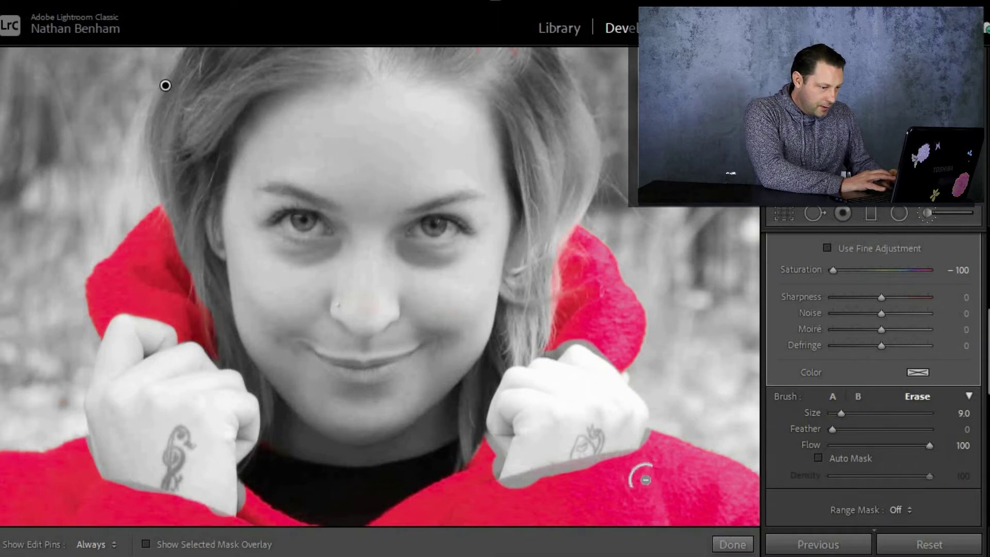
{"action": "key", "text": "h"}
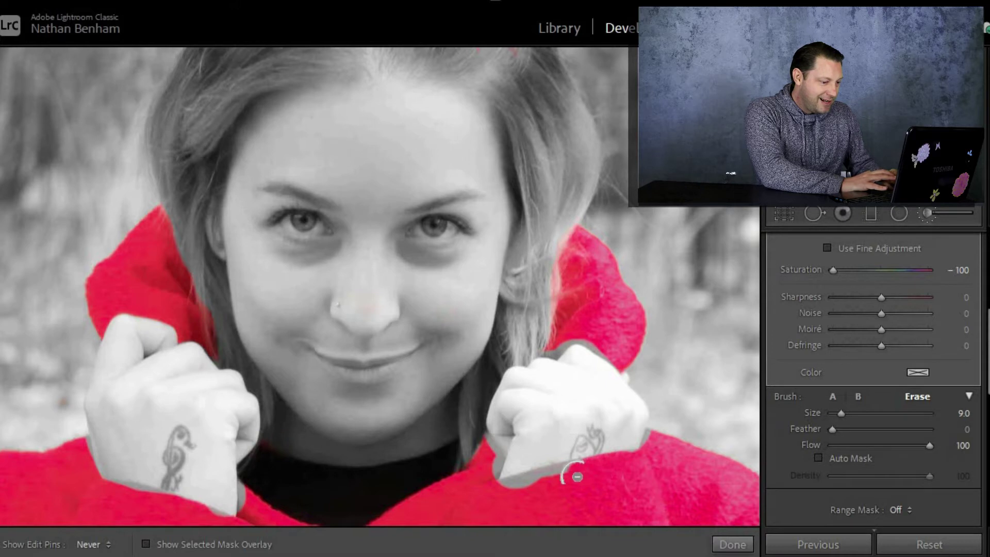
{"action": "mouse_move", "coordinate": [531, 486]}
{"action": "left_mouse_down"}
{"action": "mouse_move", "coordinate": [499, 497]}
{"action": "mouse_move", "coordinate": [480, 467]}
{"action": "left_mouse_up"}
{"action": "key", "text": "h"}
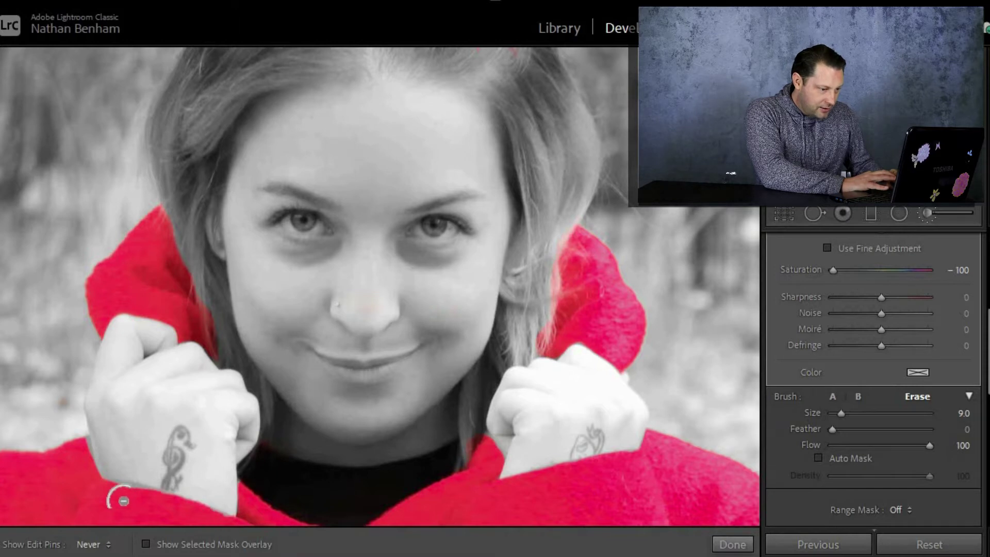
{"action": "left_click", "coordinate": [832, 396]}
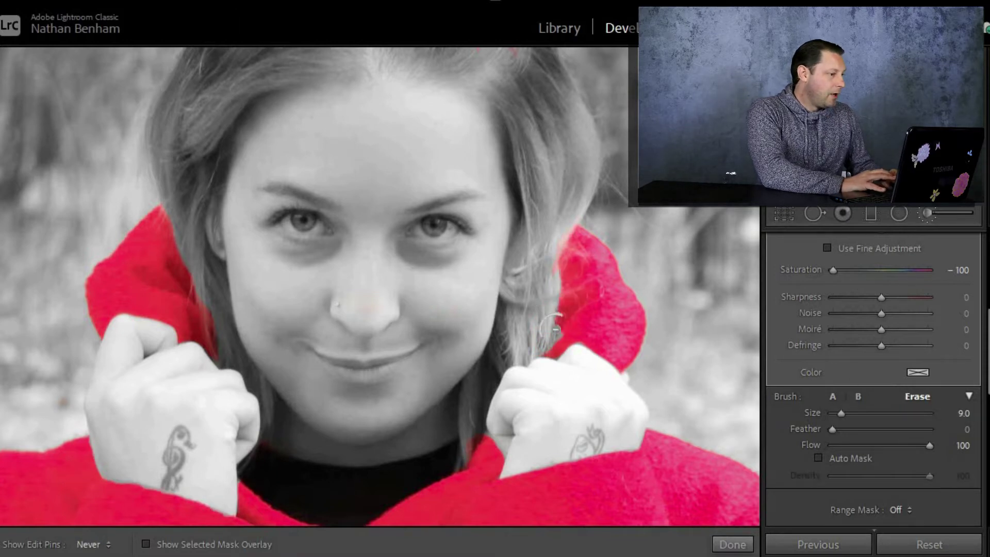
- Zoom out to the full portrait and toggle the edit pins to inspect mask coverage
{"action": "key", "text": "z"}
{"action": "key", "text": "h"}
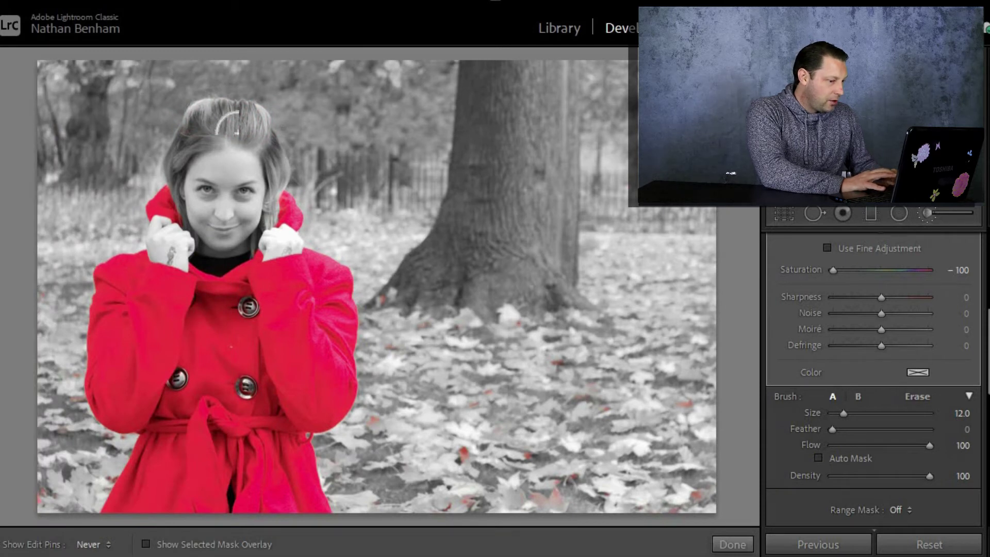
{"action": "key", "text": "h"}
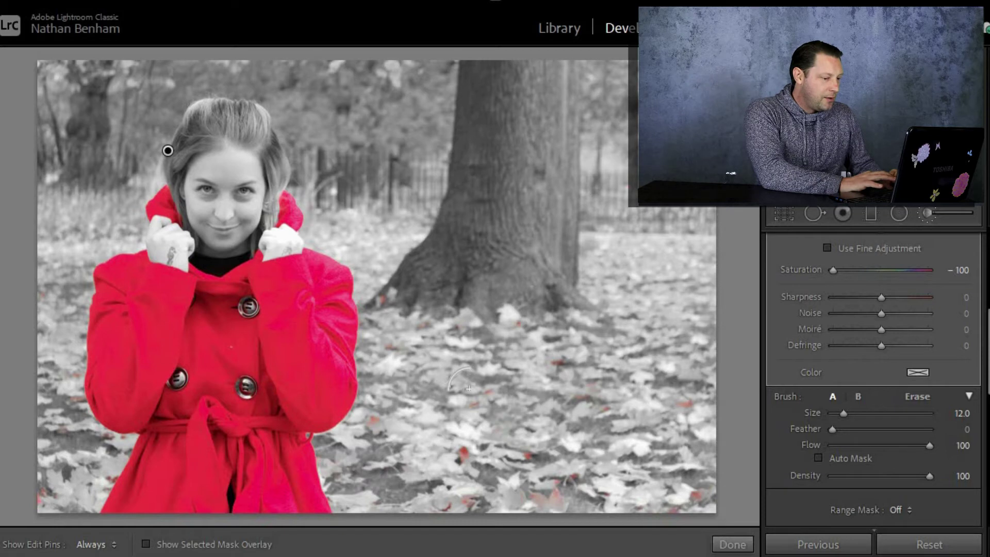
{"action": "key", "text": "h"}
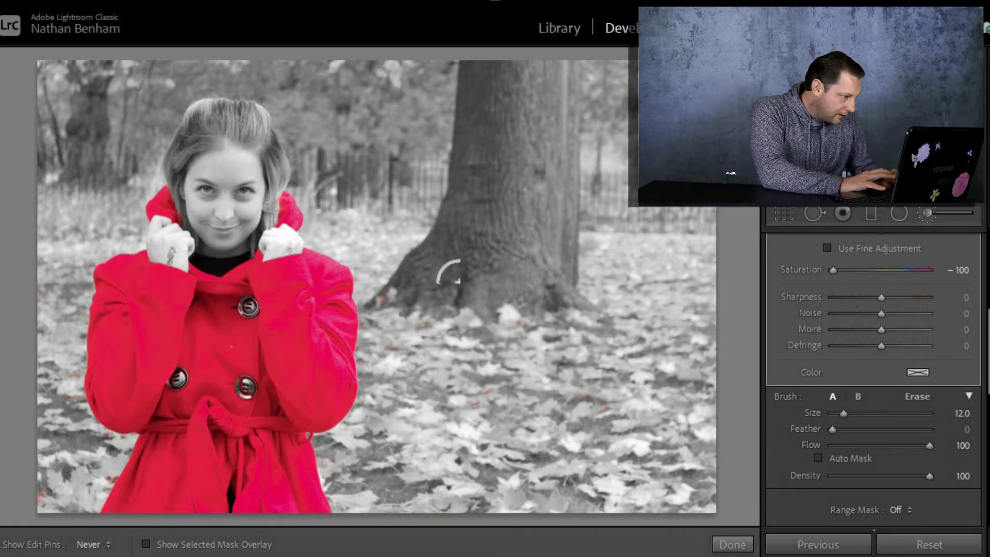
{"action": "key", "text": "h"}
{"action": "key", "text": "h"}
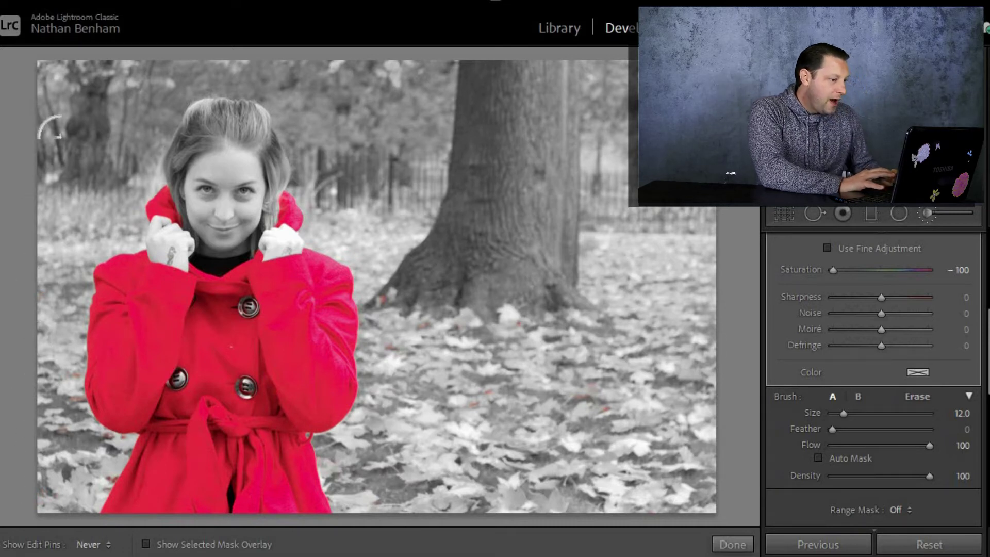
{"action": "key", "text": "h"}
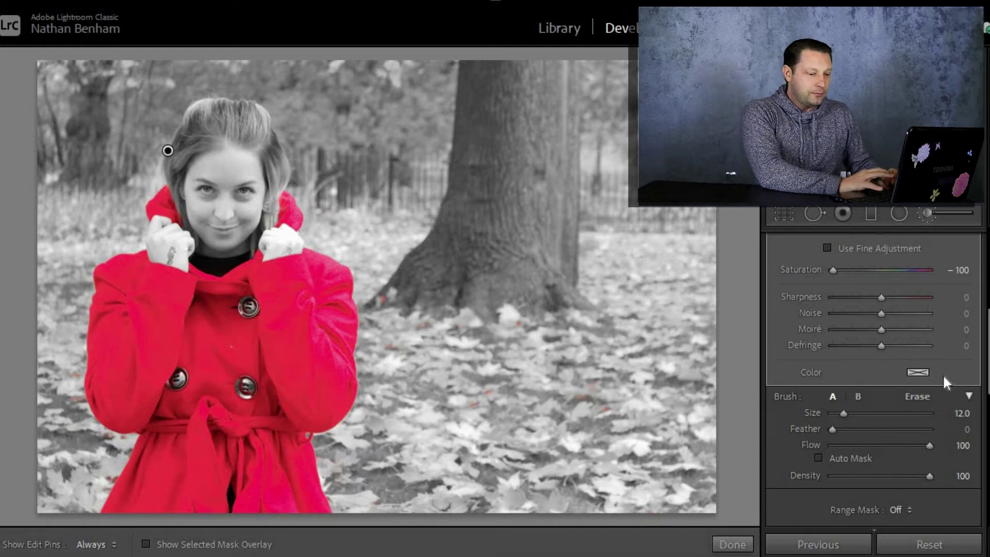
- Create a new brush mask using the Temp effect at 24
{"action": "scroll", "coordinate": [987, 382], "scroll_direction": "up", "scroll_amount": 5}
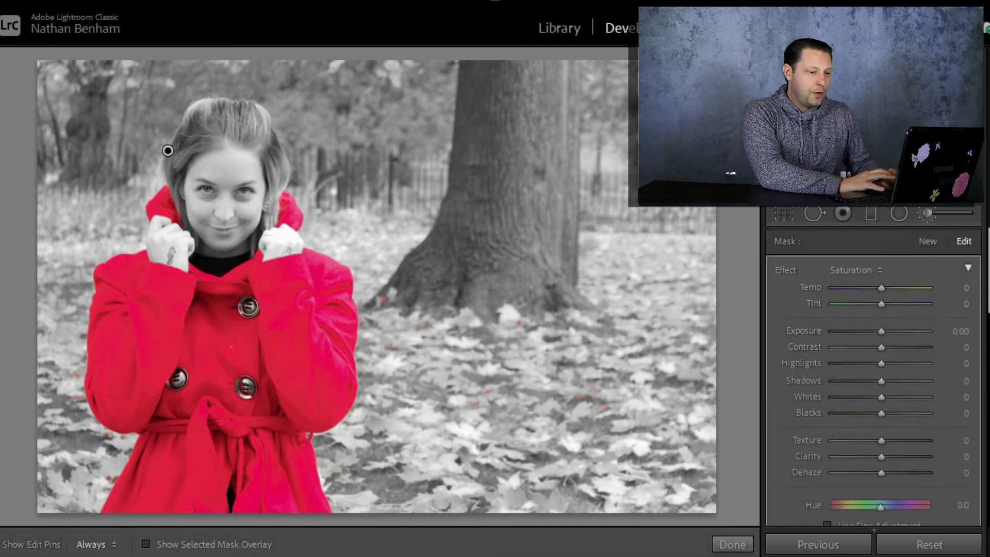
{"action": "left_click", "coordinate": [927, 241]}
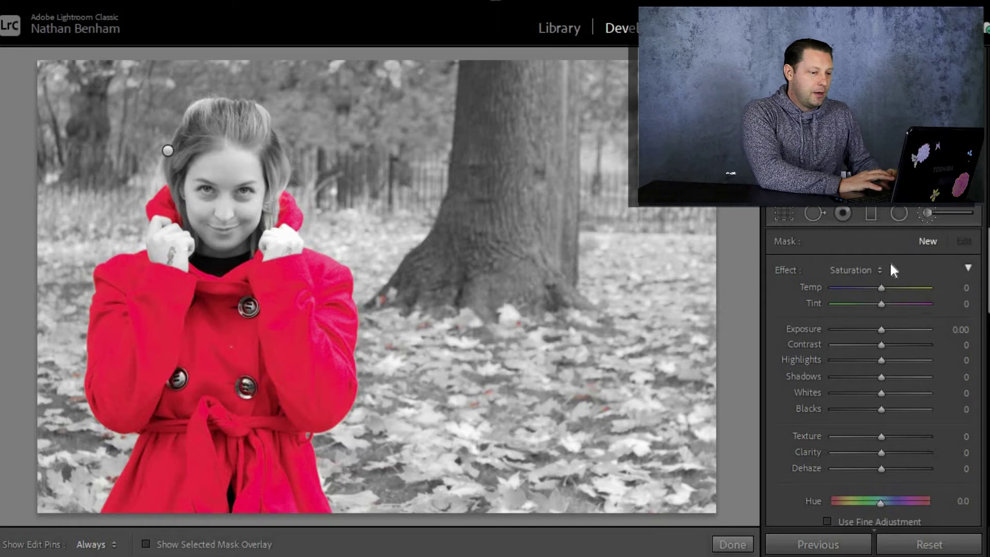
{"action": "left_click", "coordinate": [861, 271]}
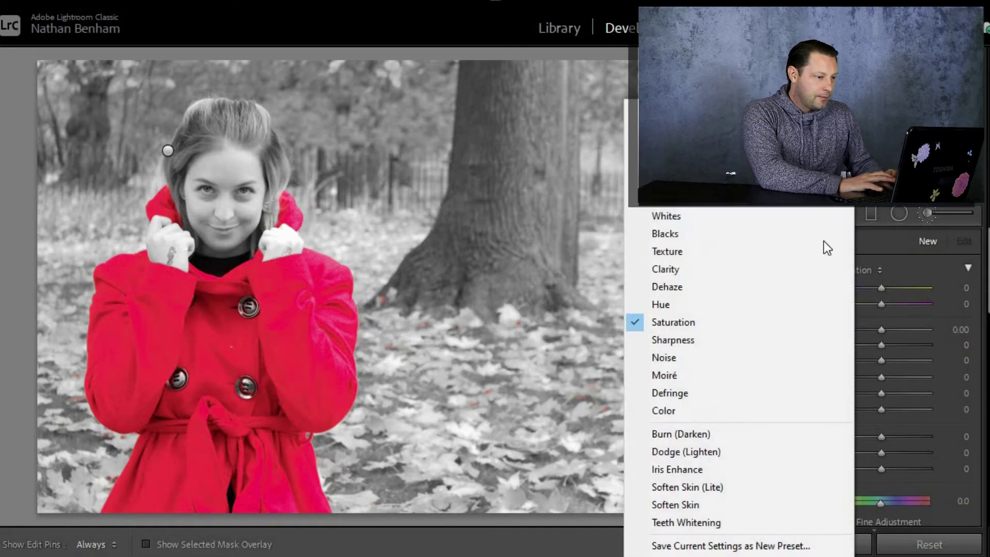
{"action": "left_click", "coordinate": [814, 110]}
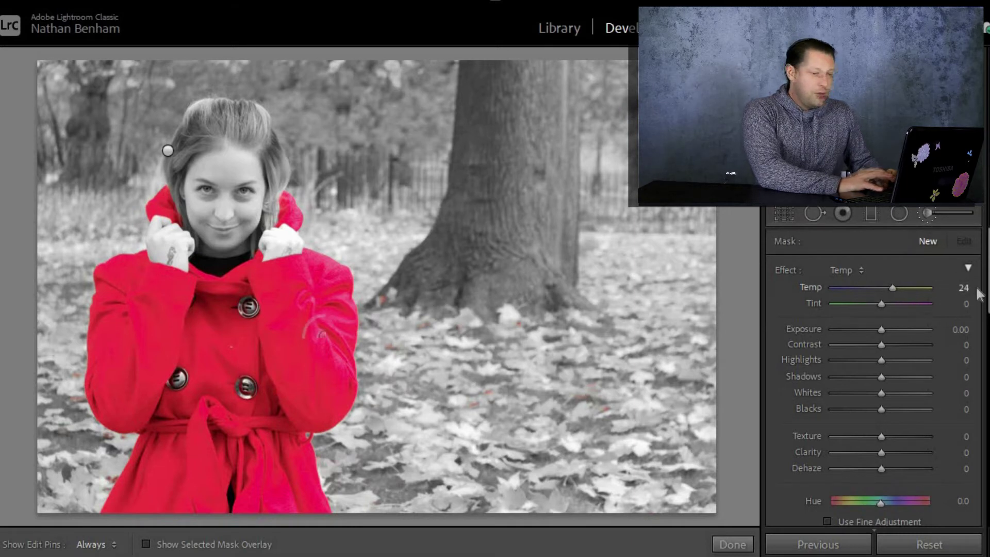
{"action": "scroll", "coordinate": [975, 361], "scroll_direction": "down", "scroll_amount": 5}
{"action": "scroll", "coordinate": [974, 370], "scroll_direction": "down", "scroll_amount": 3}
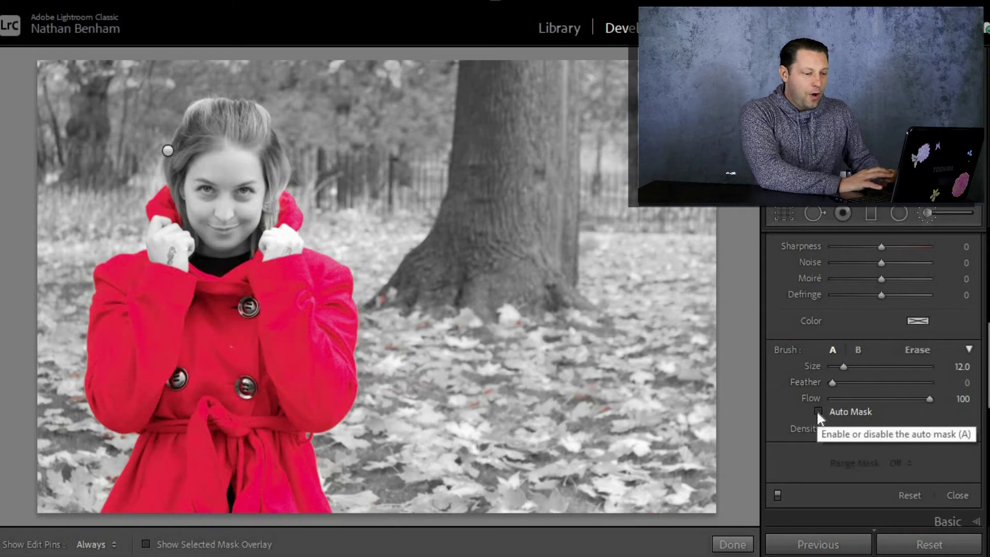
- Enable Auto Mask and paint the warming brush over the red coat
{"action": "left_click", "coordinate": [818, 411]}
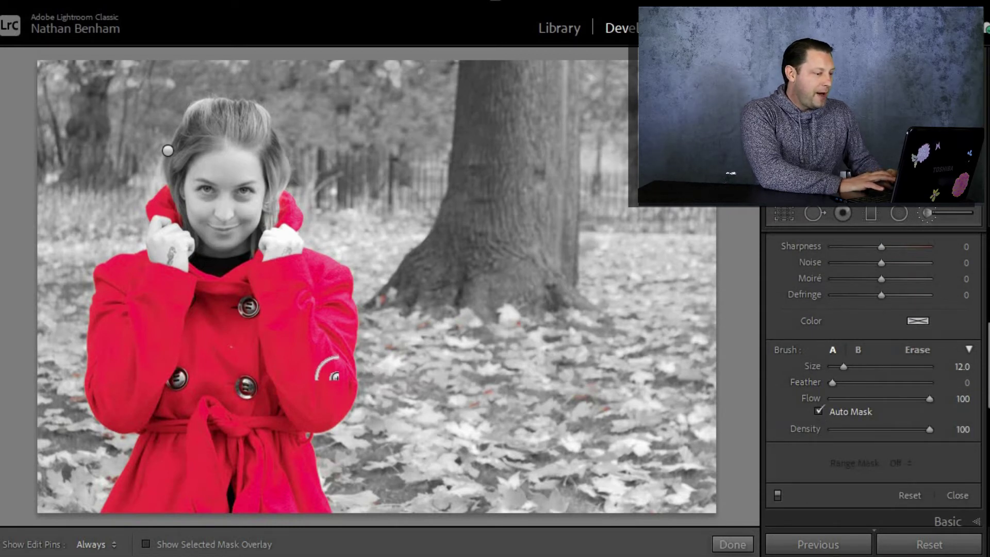
{"action": "key", "text": "h"}
{"action": "left_click_drag", "start_coordinate": [329, 280], "coordinate": [270, 316]}
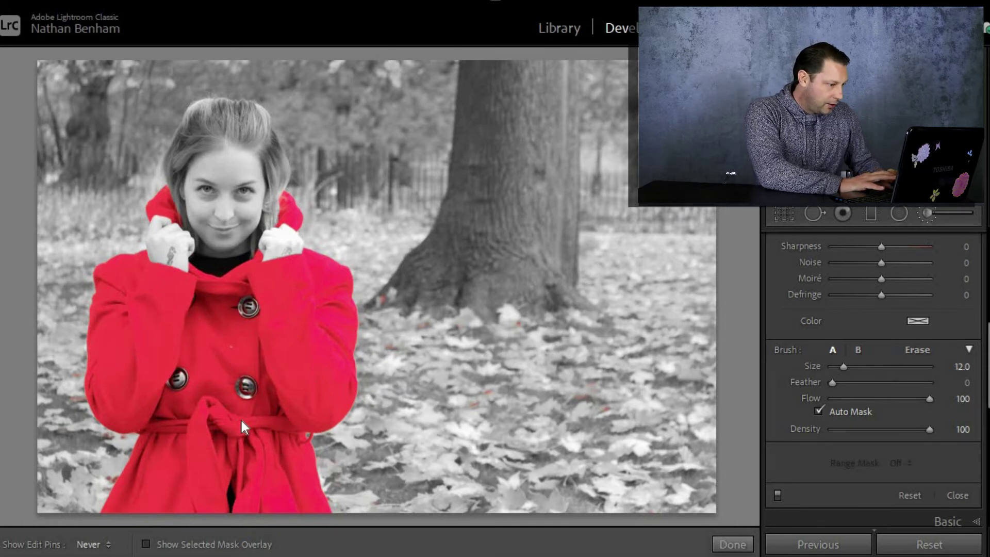
- Finish brushing the coat; set Temp 71, Contrast 31, Highlights −14, Shadows −34, Blacks −9, Texture −31, Clarity −18
{"action": "mouse_move", "coordinate": [752, 268]}
{"action": "left_mouse_down"}
{"action": "mouse_move", "coordinate": [986, 315]}
{"action": "mouse_move", "coordinate": [986, 251]}
{"action": "left_mouse_up"}
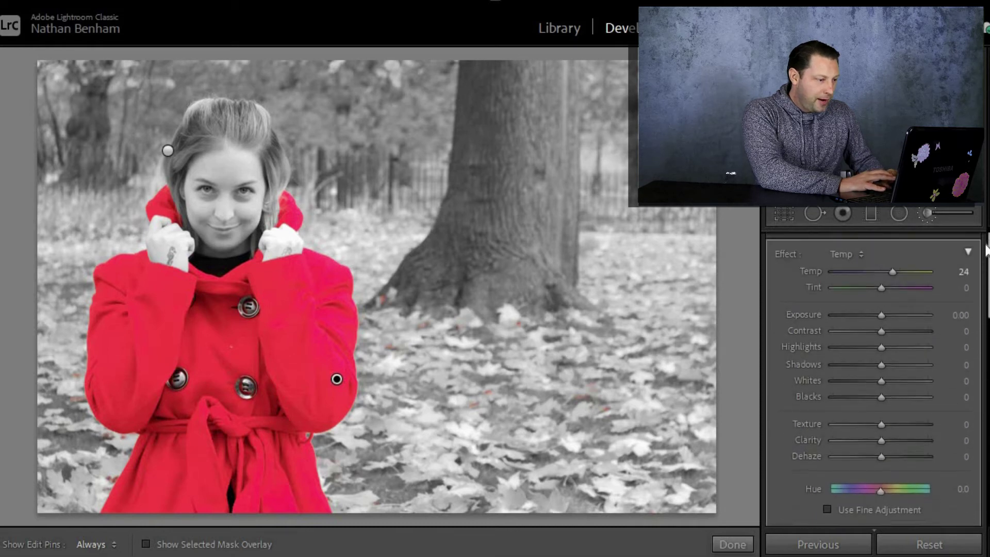
{"action": "left_click", "coordinate": [895, 274]}
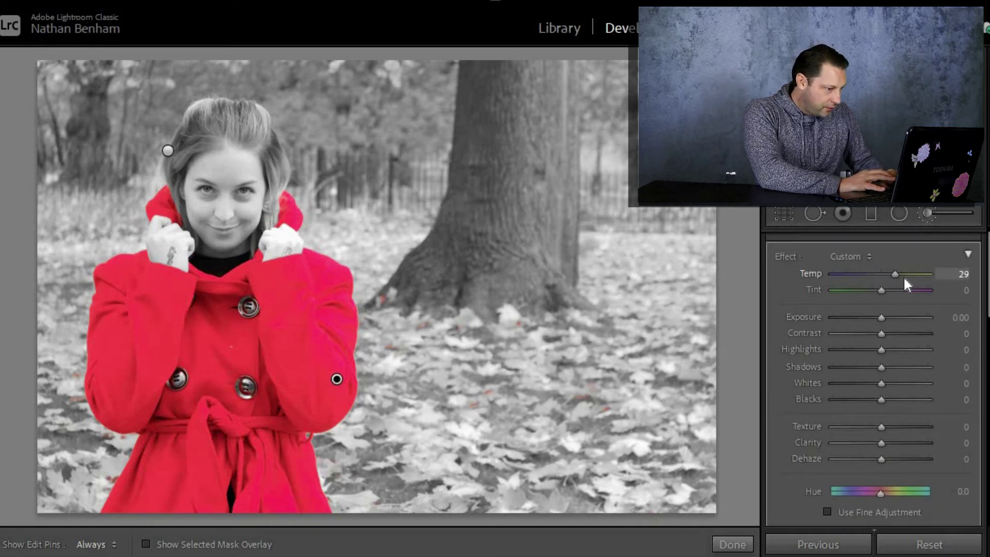
{"action": "left_click_drag", "start_coordinate": [905, 279], "coordinate": [920, 278]}
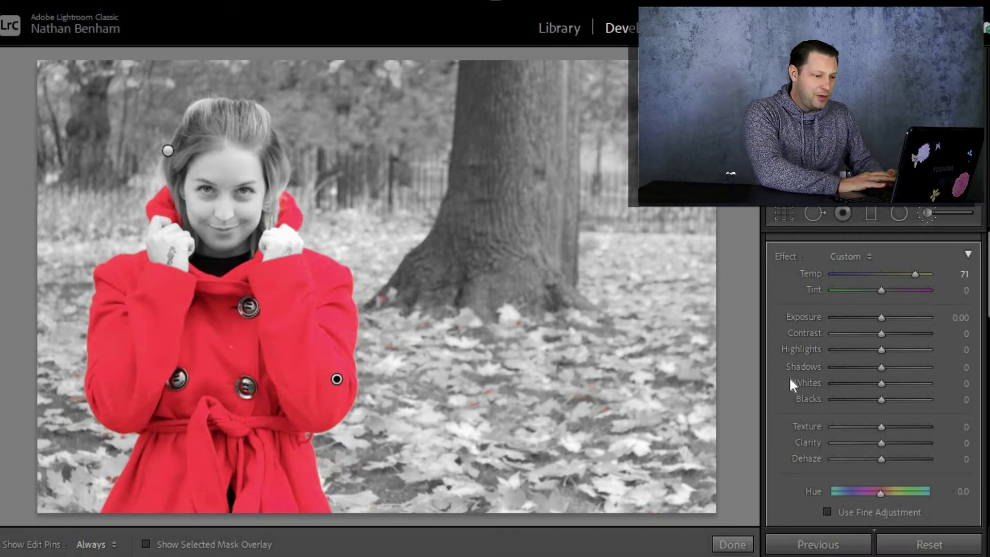
{"action": "left_click_drag", "start_coordinate": [881, 333], "coordinate": [876, 398]}
{"action": "left_click", "coordinate": [874, 349]}
{"action": "left_click", "coordinate": [887, 366]}
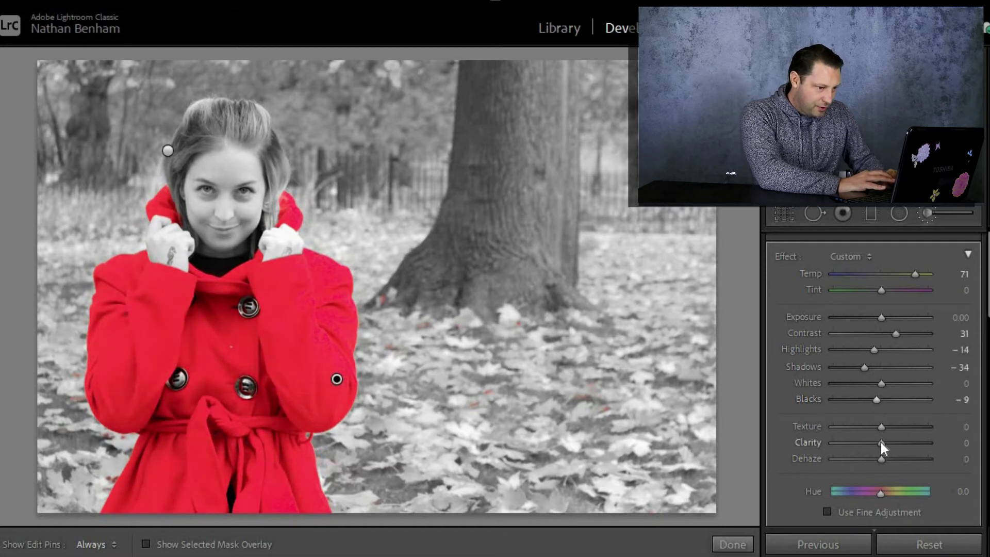
{"action": "left_click_drag", "start_coordinate": [880, 442], "coordinate": [866, 427]}
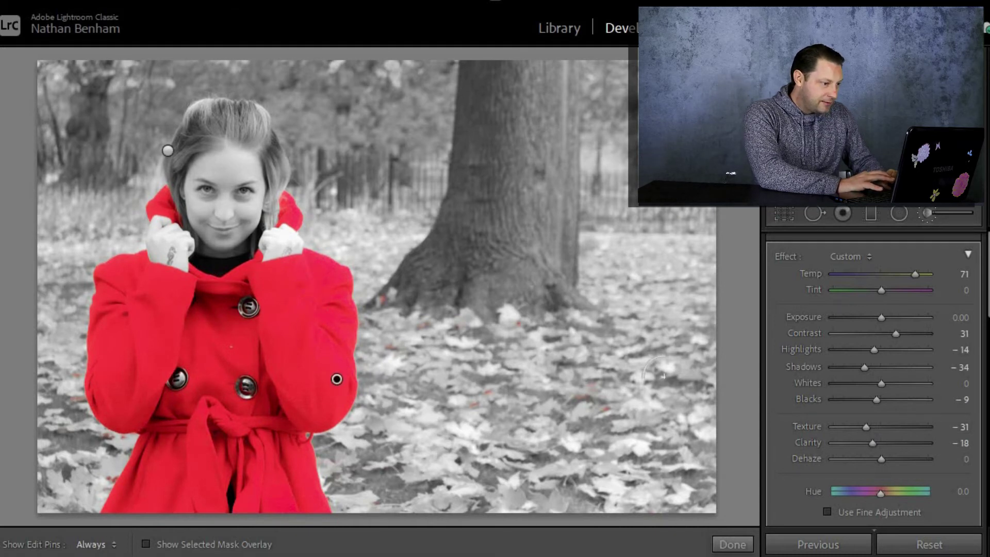
- Leave the Adjustment Brush and apply Basic-panel Auto tone (exposure −0.65, contrast +7, shadows +12, whites +9, blacks −11)
{"action": "left_click", "coordinate": [927, 214]}
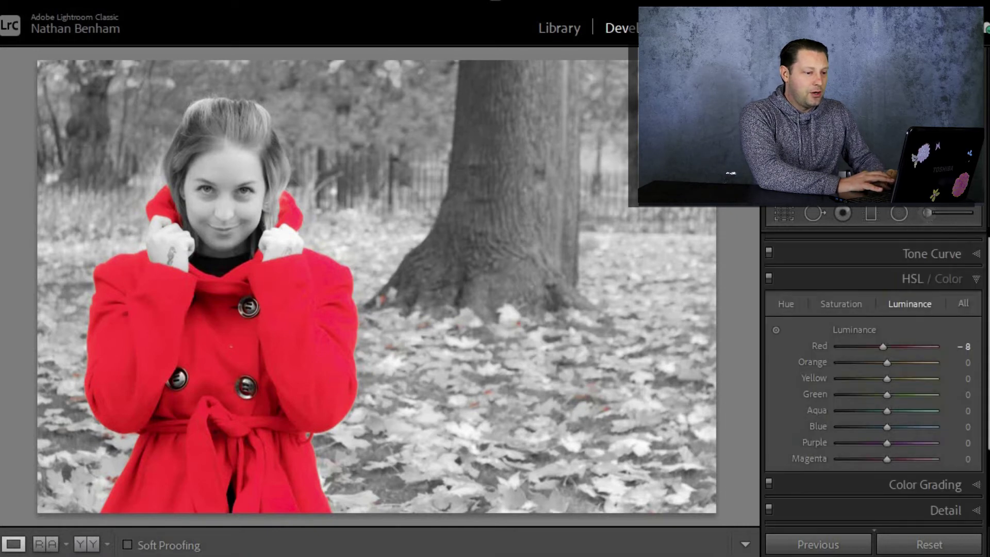
{"action": "scroll", "coordinate": [985, 251], "scroll_direction": "up", "scroll_amount": 1}
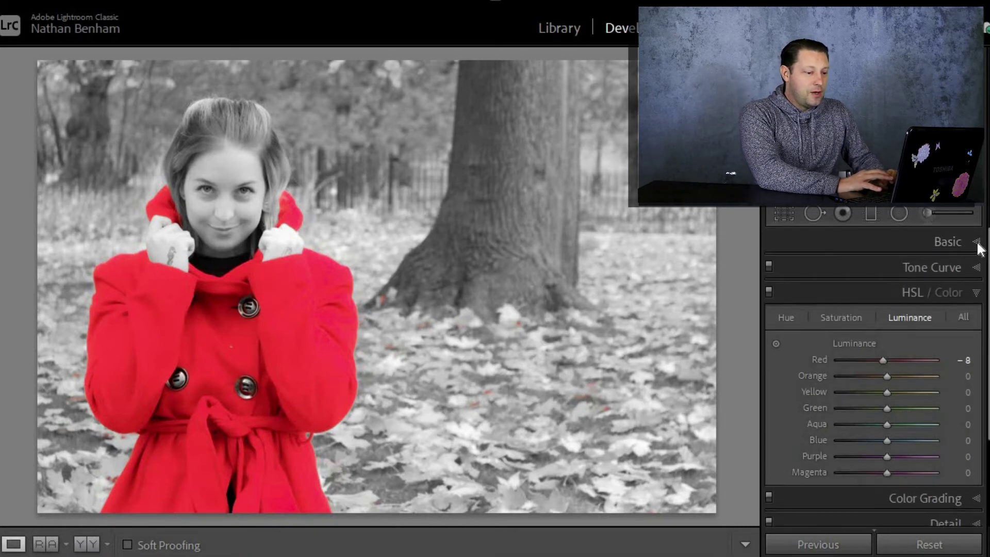
{"action": "left_click", "coordinate": [977, 244]}
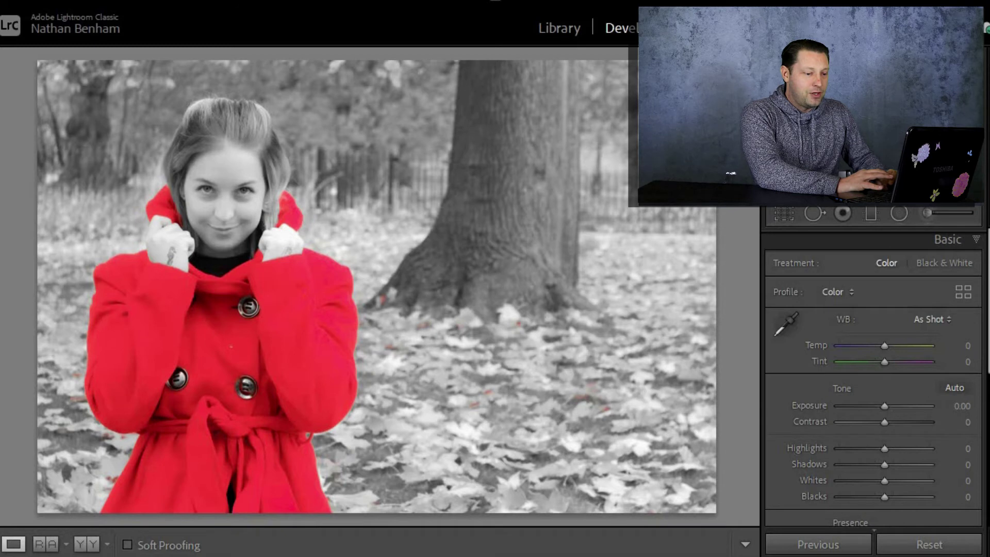
{"action": "scroll", "coordinate": [953, 321], "scroll_direction": "down", "scroll_amount": 3}
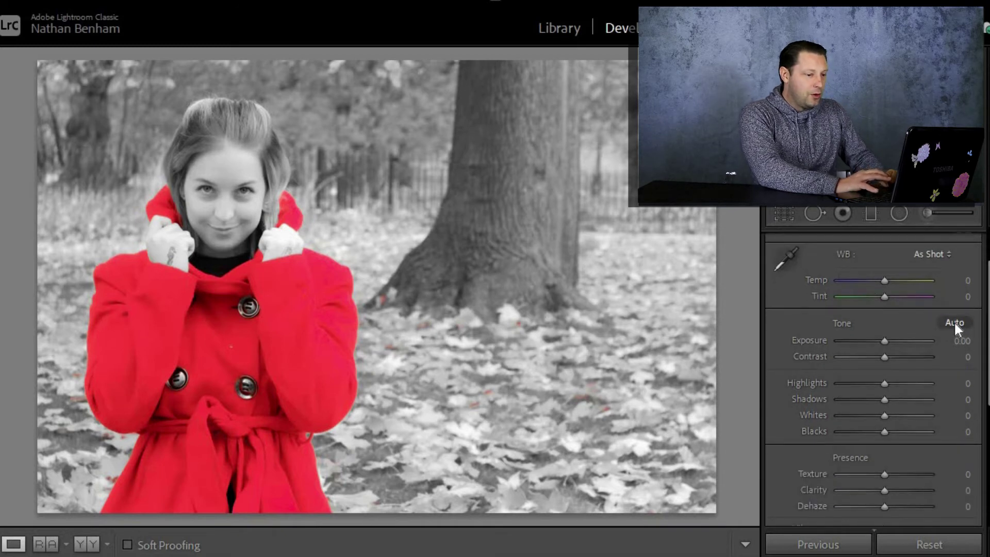
{"action": "left_click", "coordinate": [954, 320]}
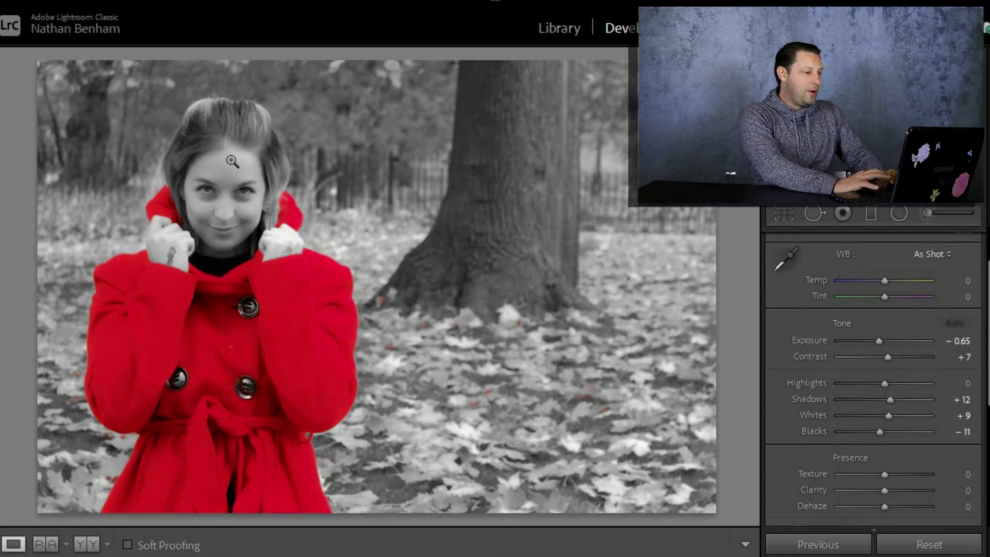